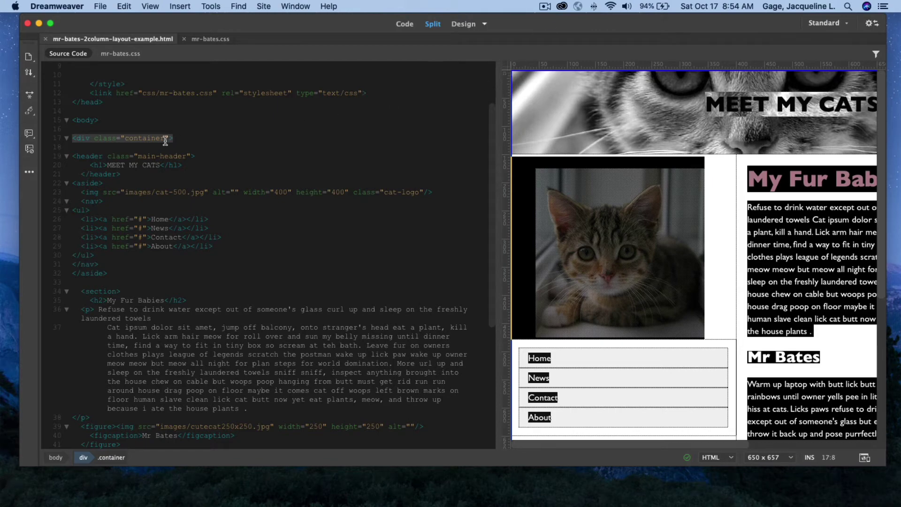
# Step: Inspect the container, footer and aside elements, then widen the design preview
pyautogui.click(91, 138)
pyautogui.scroll(-5, 277, 187)
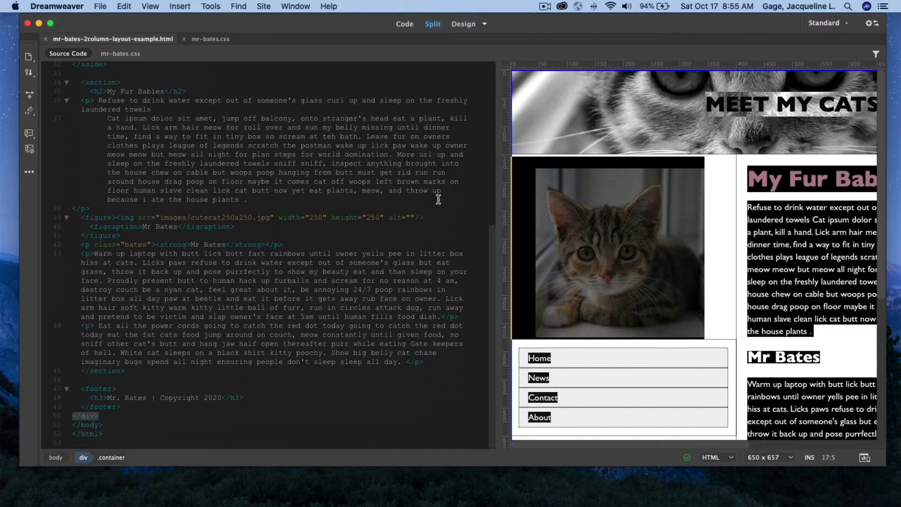
pyautogui.click(100, 389)
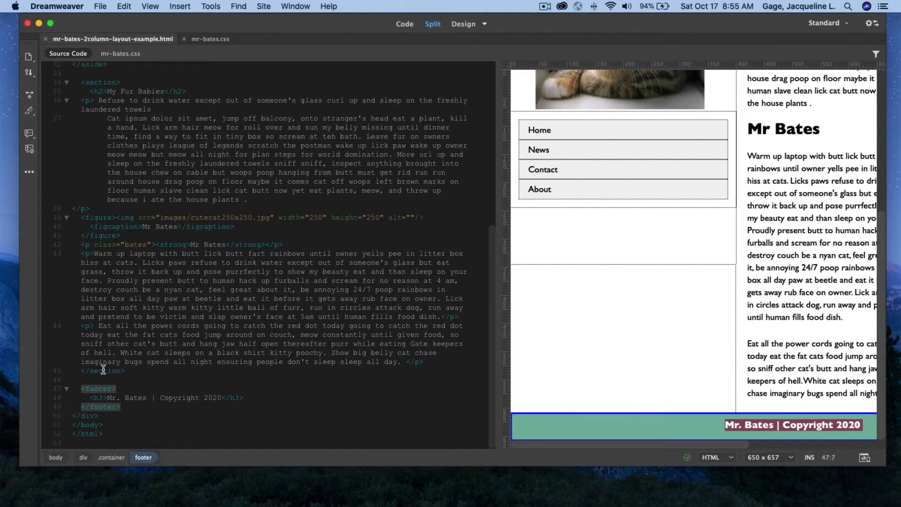
pyautogui.click(104, 377)
pyautogui.scroll(5, 105, 212)
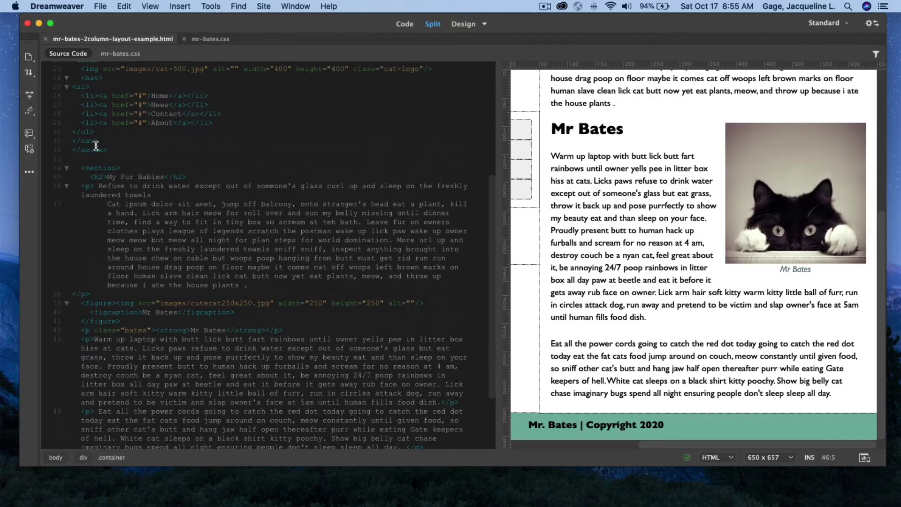
pyautogui.click(91, 148)
pyautogui.scroll(3, 85, 89)
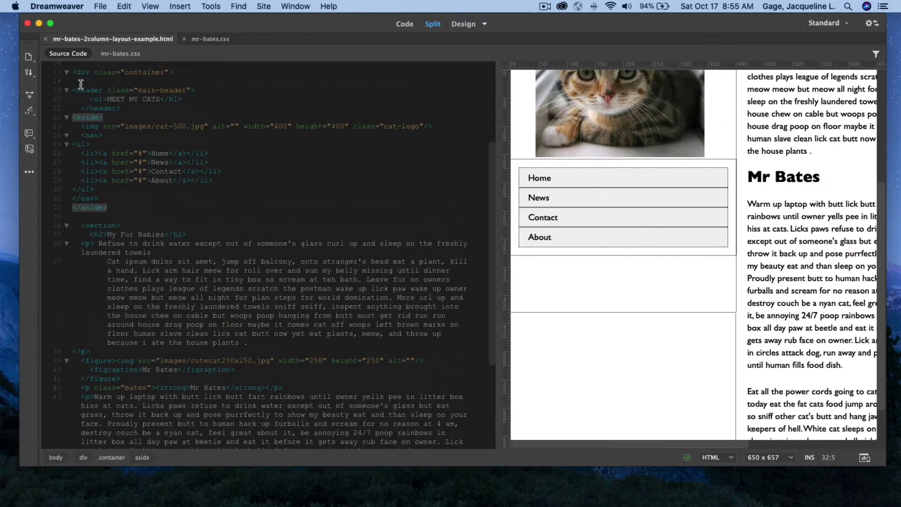
pyautogui.click(93, 120)
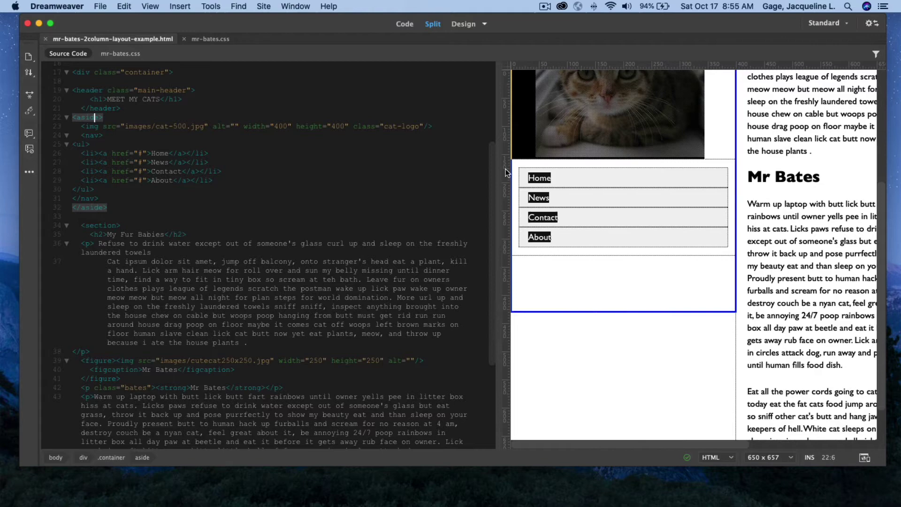
pyautogui.moveTo(505, 173); pyautogui.dragTo(314, 168)
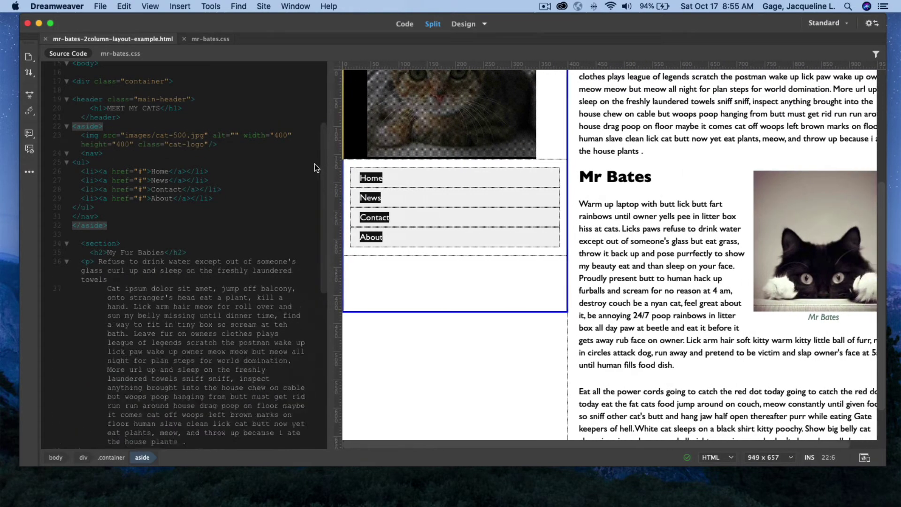
# Step: In CSS Designer, change .container's margin-left and margin-right from 0 px to auto
pyautogui.hotkey('shift', 'F11')
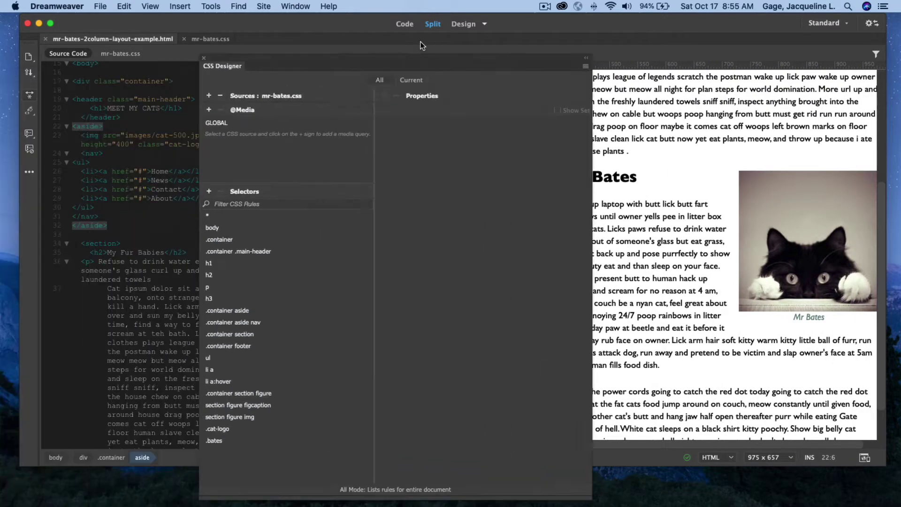
pyautogui.moveTo(380, 41); pyautogui.dragTo(512, 45)
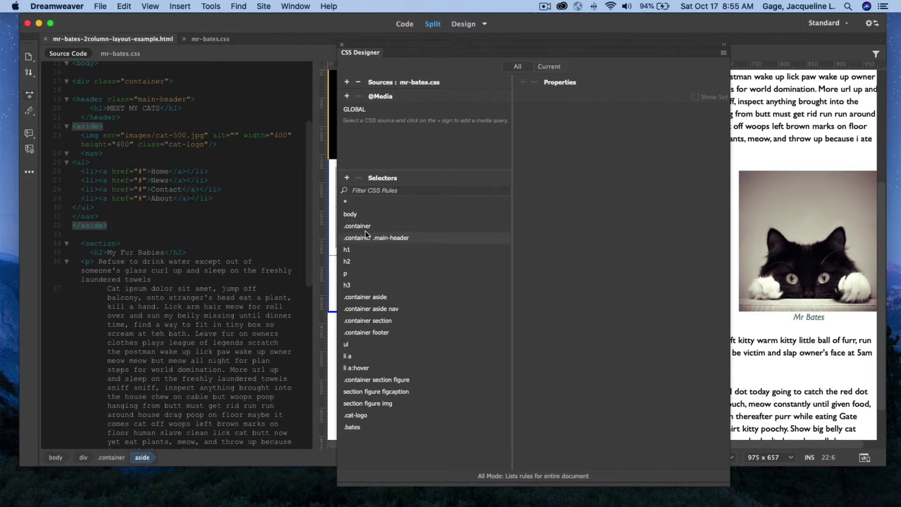
pyautogui.click(367, 227)
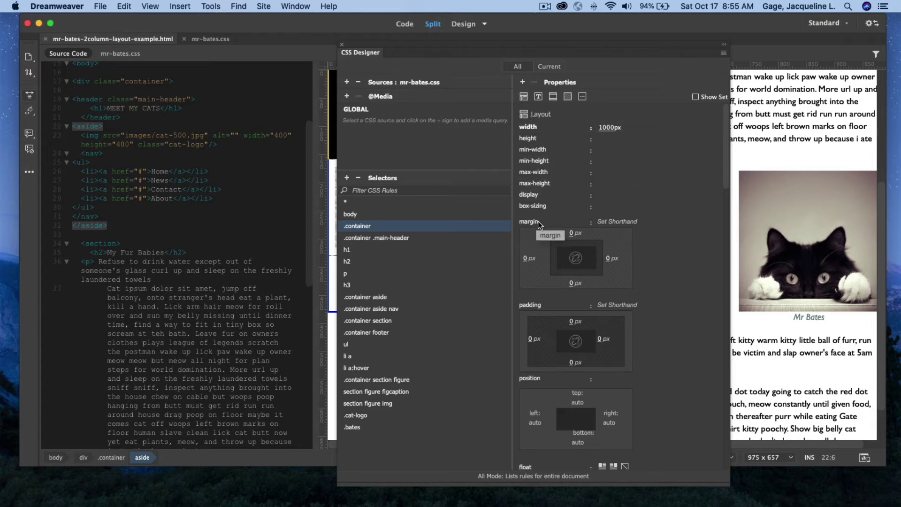
pyautogui.click(533, 259)
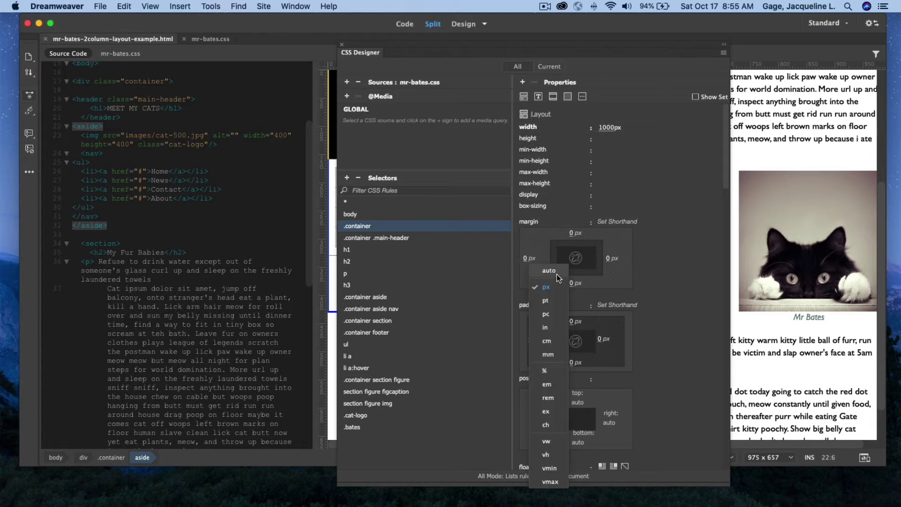
pyautogui.click(549, 271)
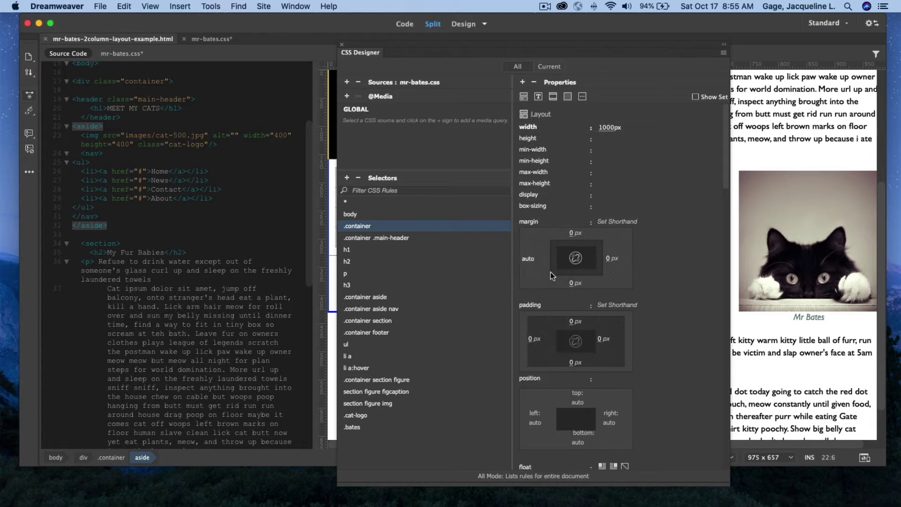
pyautogui.click(614, 260)
pyautogui.write('auto')
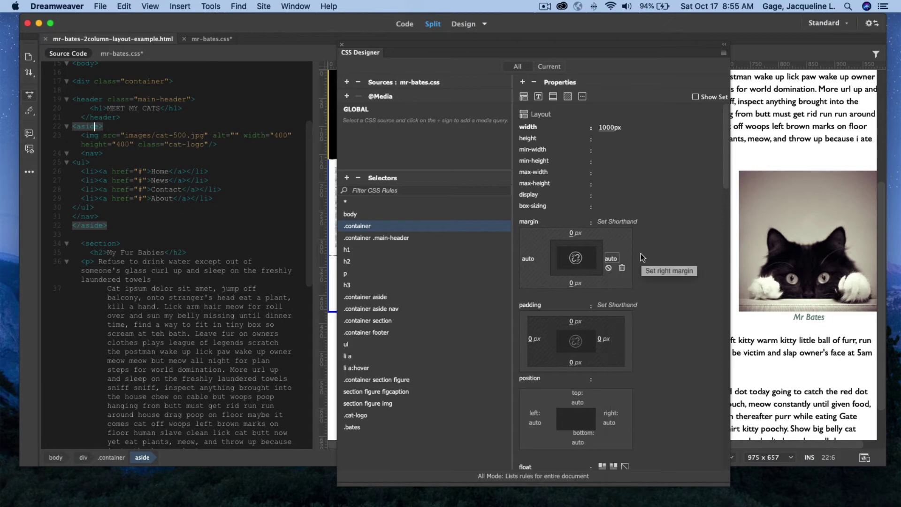
# Step: Close CSS Designer, widen the design view to full page width, and list preview browsers
pyautogui.click(341, 44)
pyautogui.scroll(-2, 397, 372)
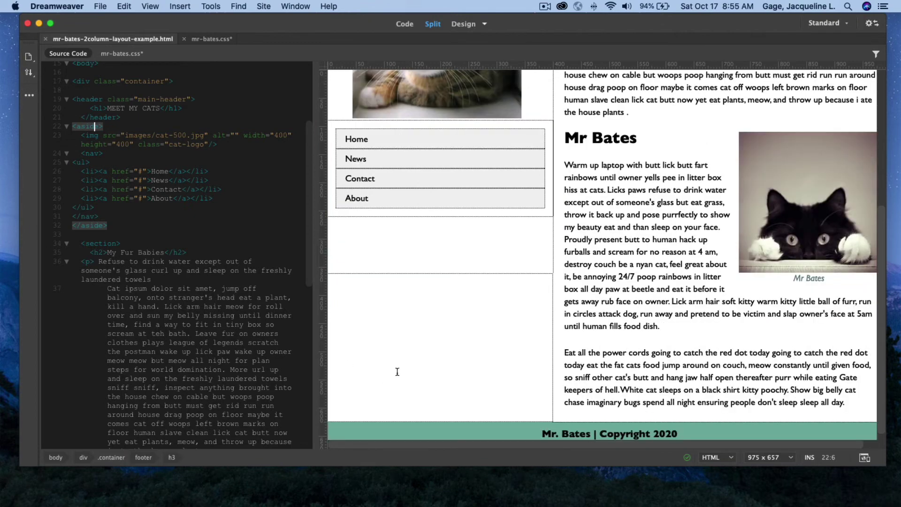
pyautogui.moveTo(312, 301); pyautogui.dragTo(169, 295)
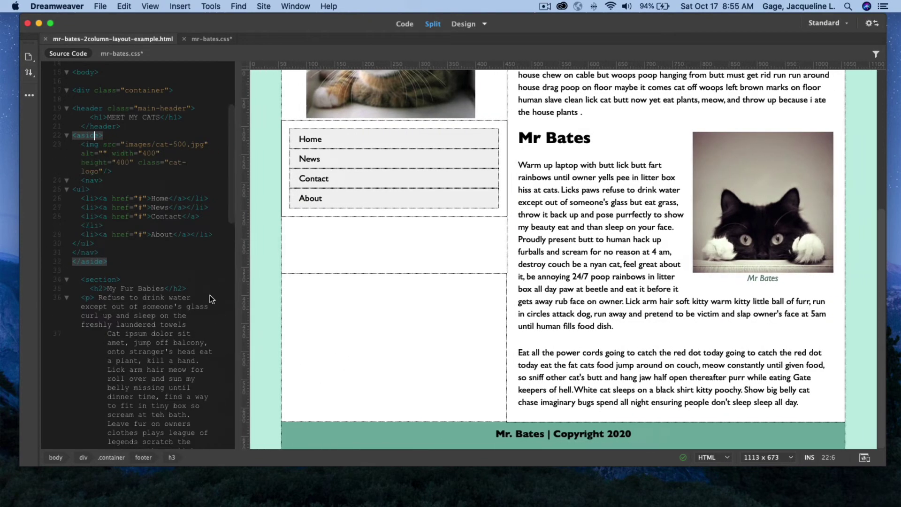
pyautogui.click(867, 464)
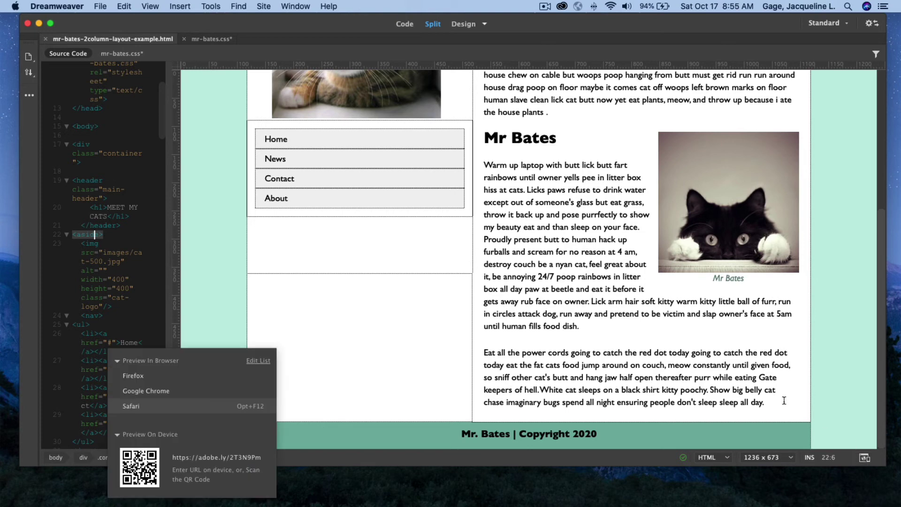
# Step: Preview the page in Safari, saving the changed files first
pyautogui.click(155, 407)
pyautogui.click(572, 260)
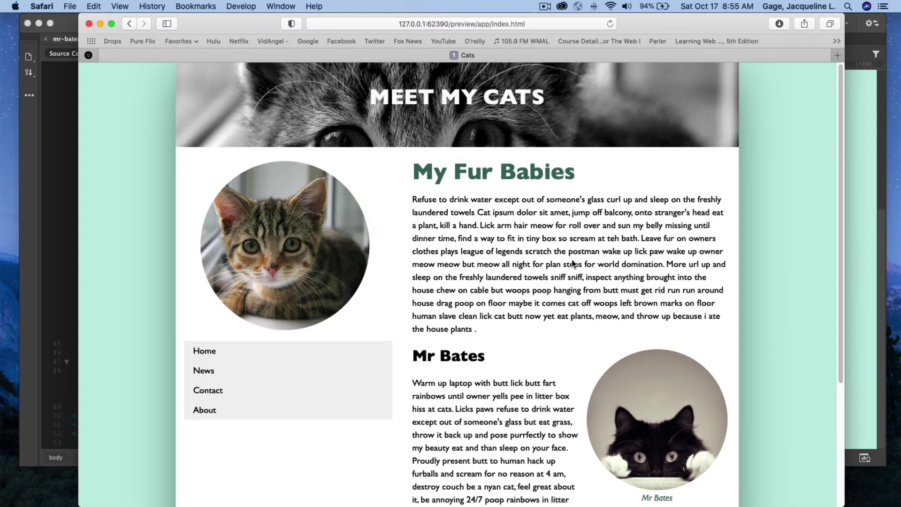